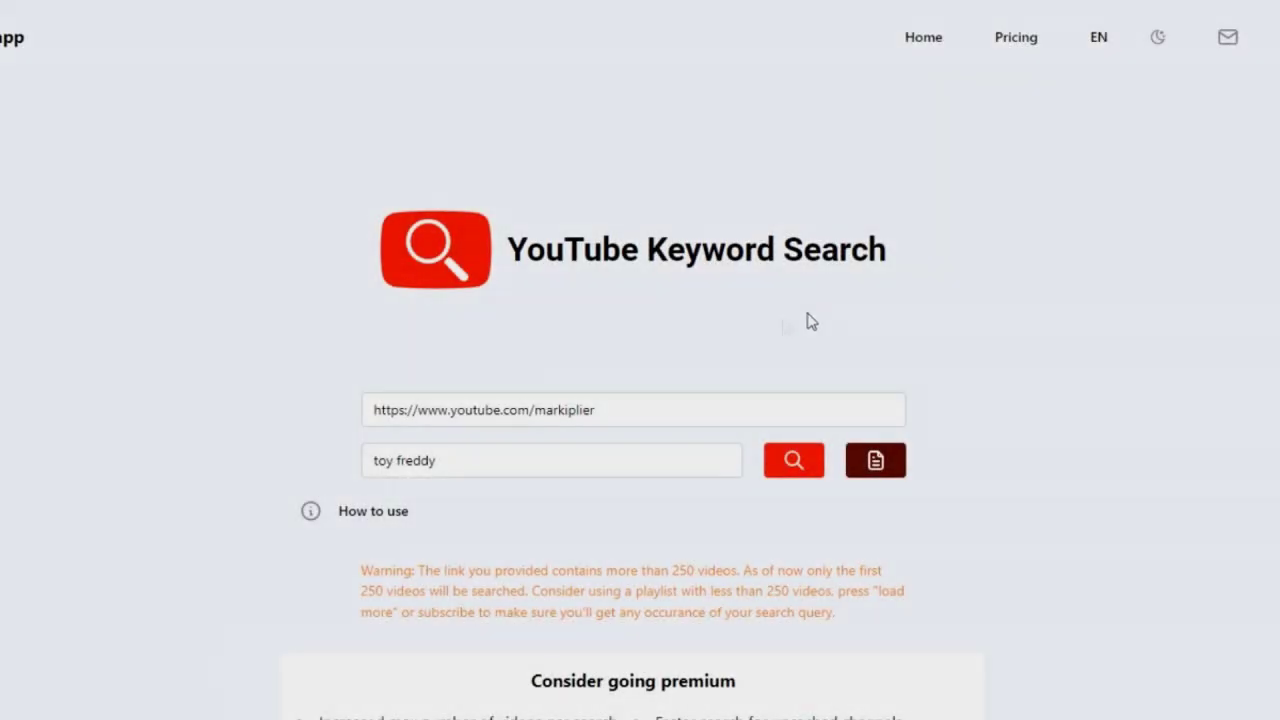
- Play the 26:00 "toy freddy" match from the Five Nights at Freddy's 2: REVISITED video in the search results
{"action": "scroll", "coordinate": [311, 437], "scroll_direction": "down", "scroll_amount": 1}
{"action": "scroll", "coordinate": [311, 437], "scroll_direction": "down", "scroll_amount": 6}
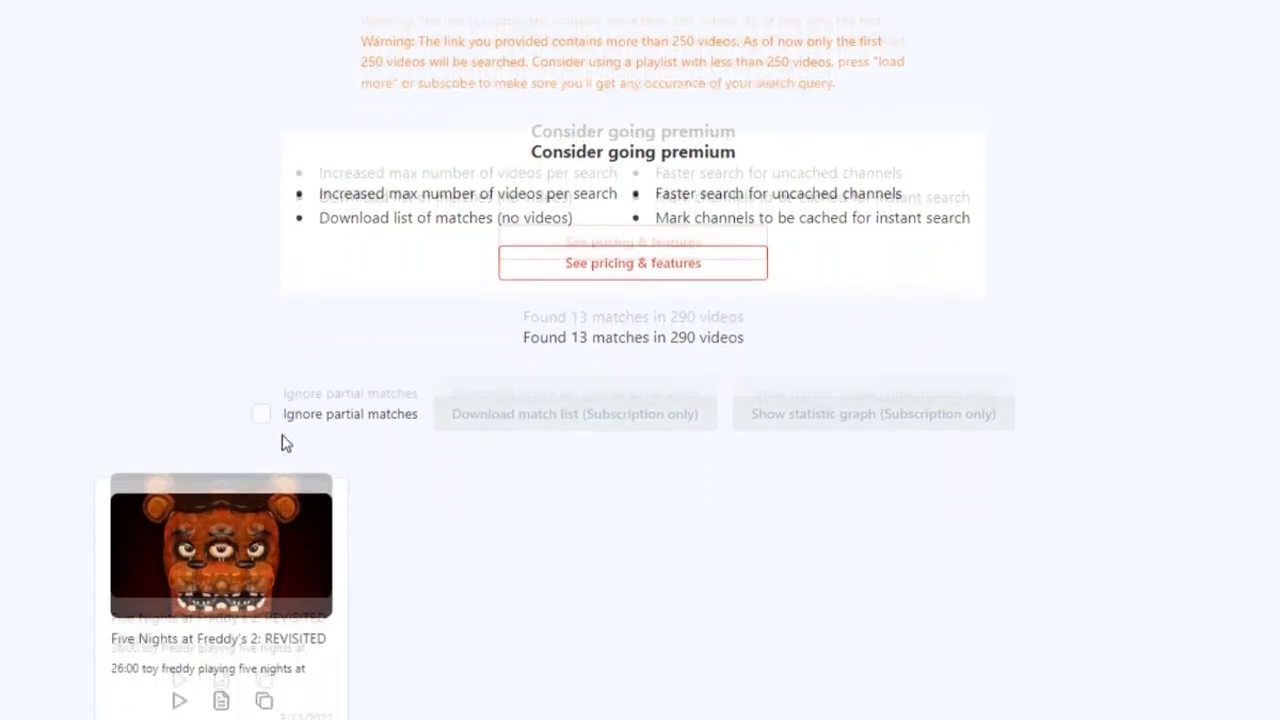
{"action": "left_click", "coordinate": [183, 546]}
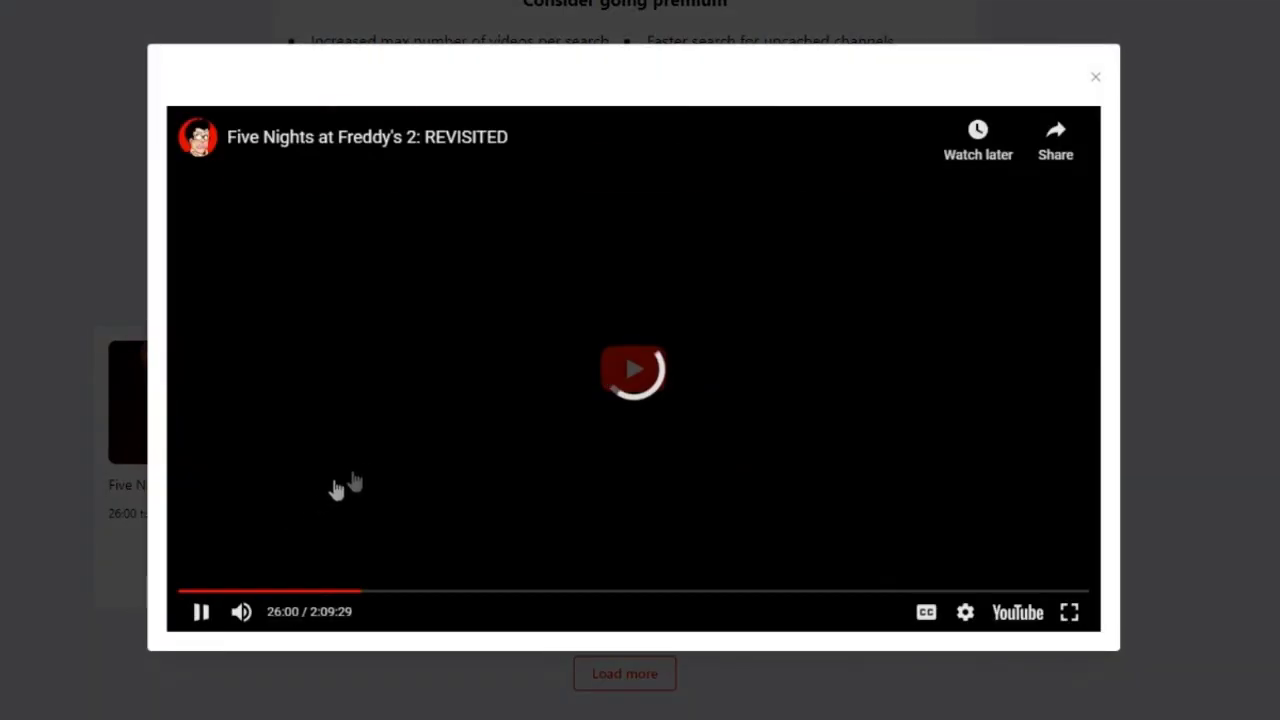
{"action": "left_click", "coordinate": [589, 378]}
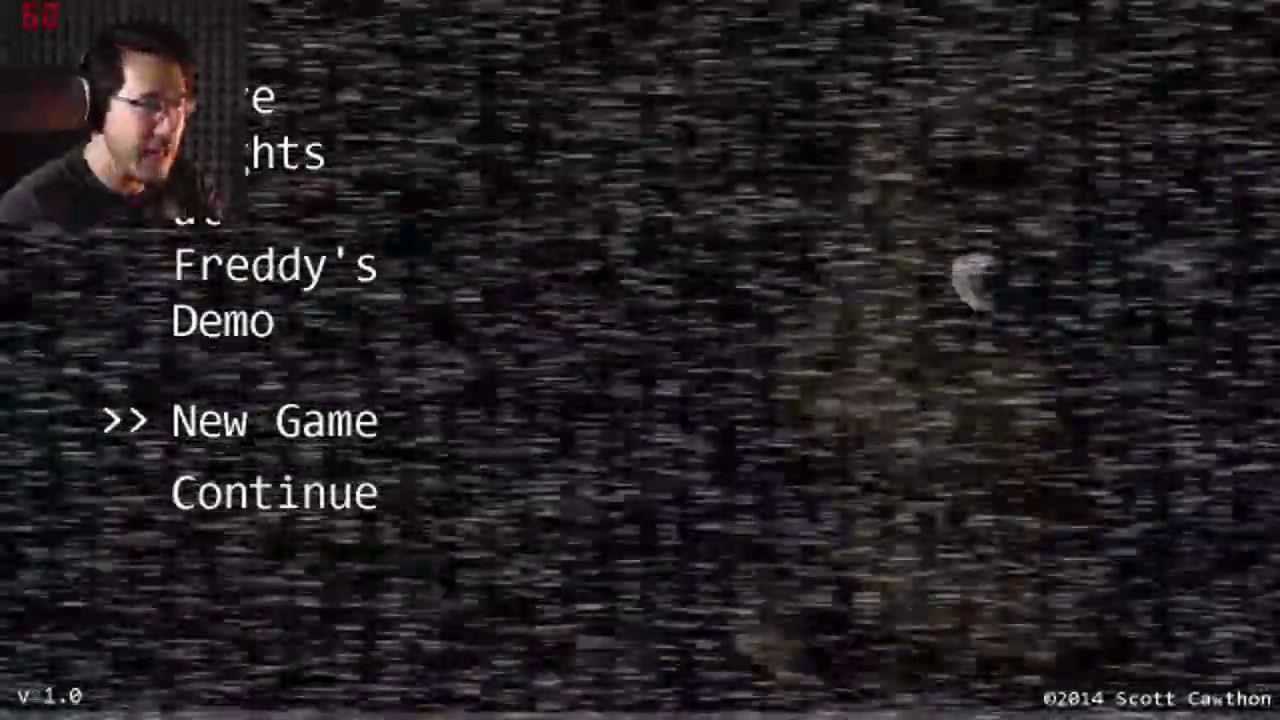
{"action": "key", "text": "Return"}
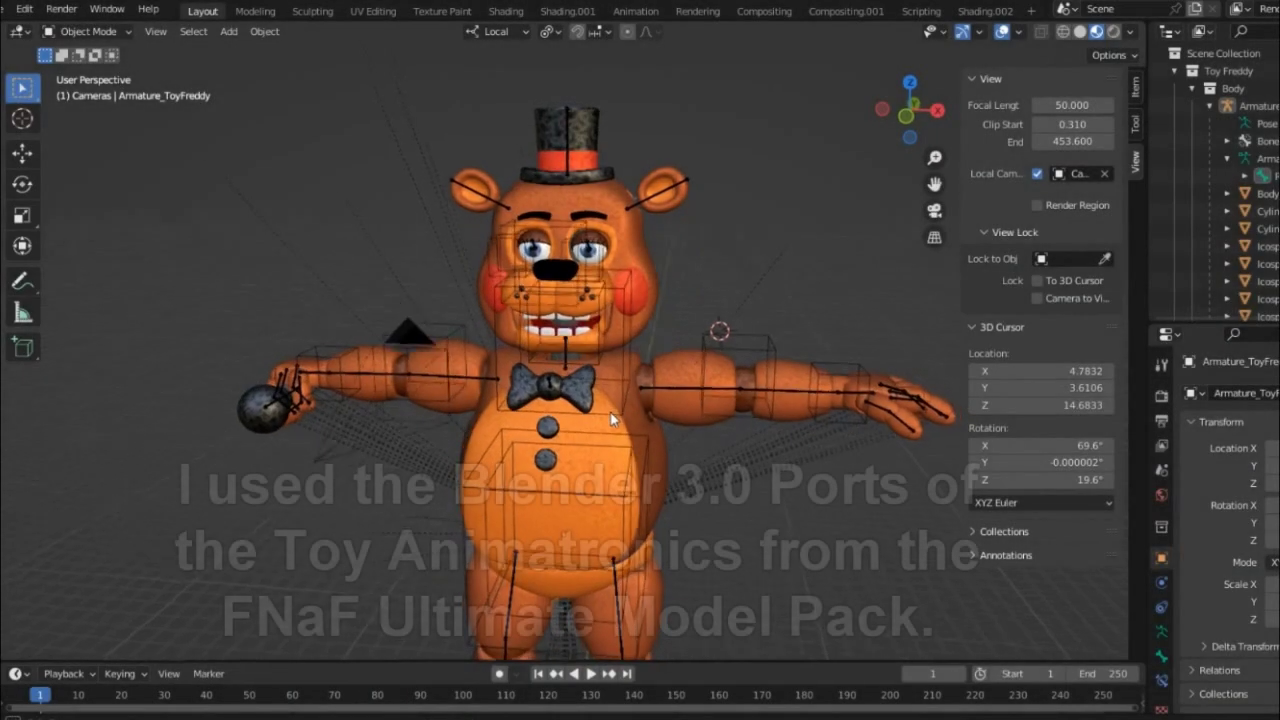
- Examine the rigged Toy Freddy, Toy Bonnie and Toy Chica models from several angles
{"action": "middle_click_drag", "start_coordinate": [610, 411], "coordinate": [383, 409]}
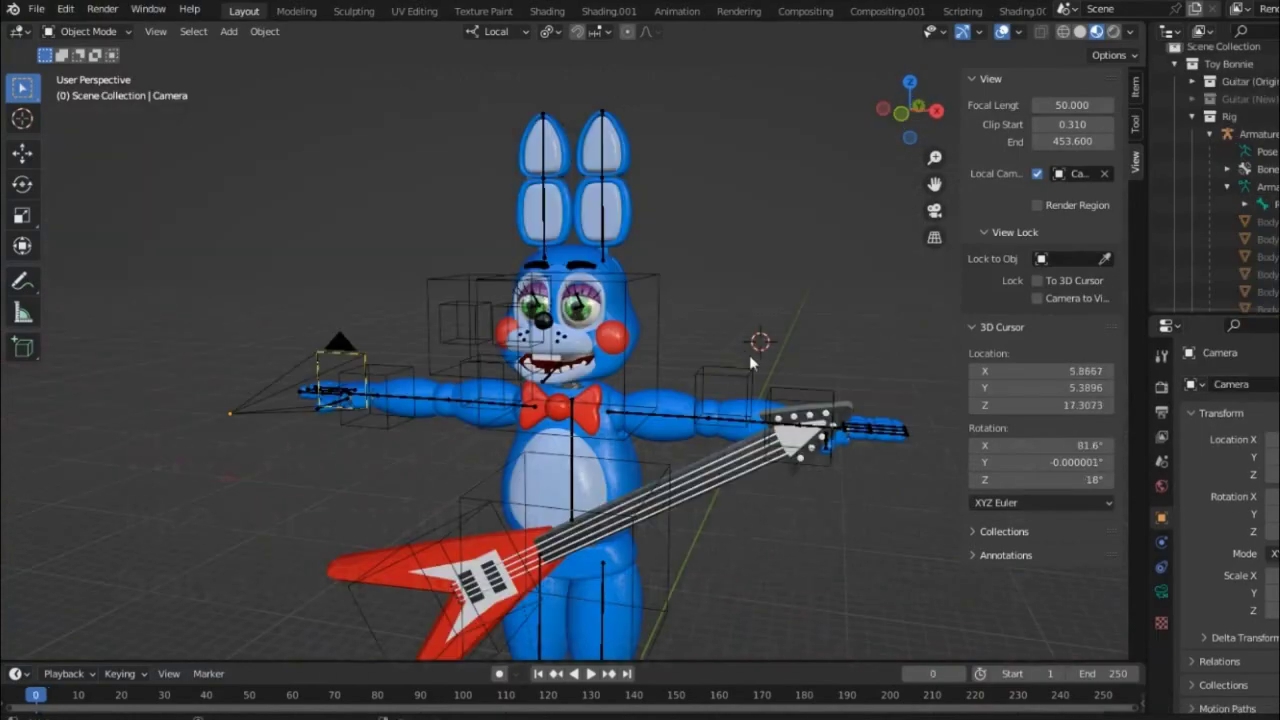
{"action": "middle_click_drag", "start_coordinate": [749, 355], "coordinate": [714, 270]}
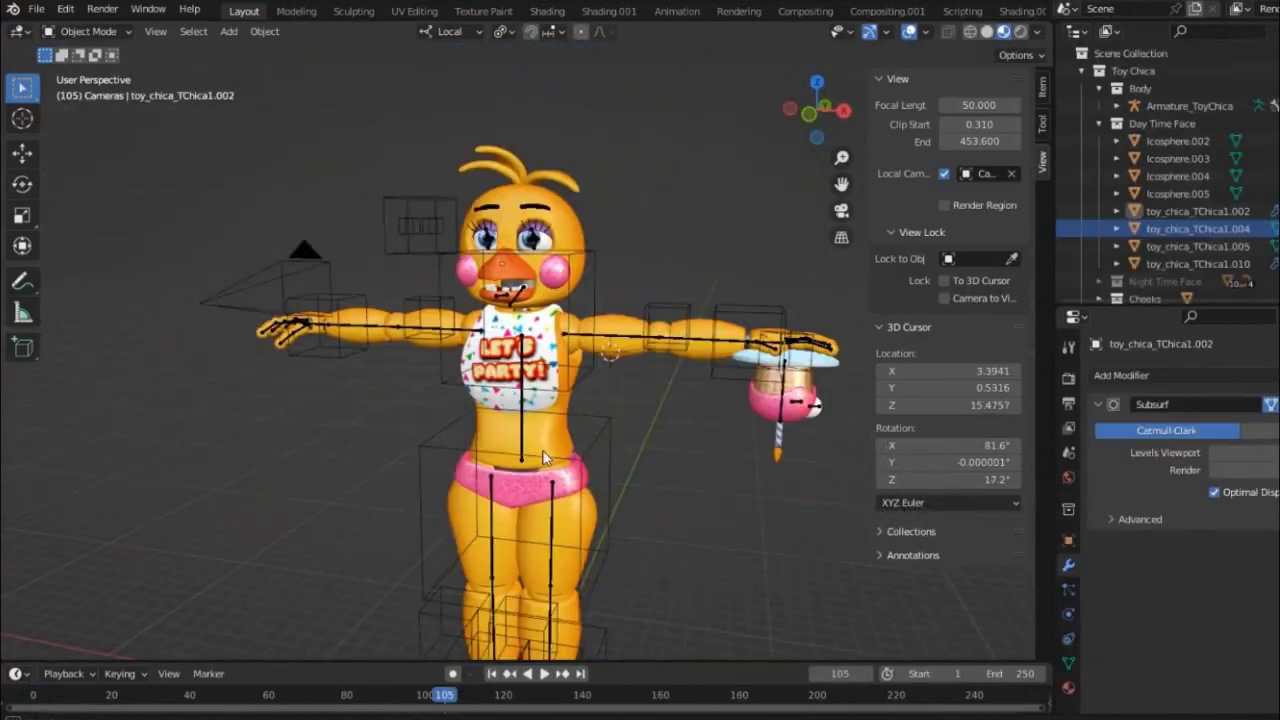
{"action": "middle_click_drag", "start_coordinate": [640, 460], "coordinate": [297, 397]}
{"action": "right_click", "coordinate": [297, 394], "text": "shift"}
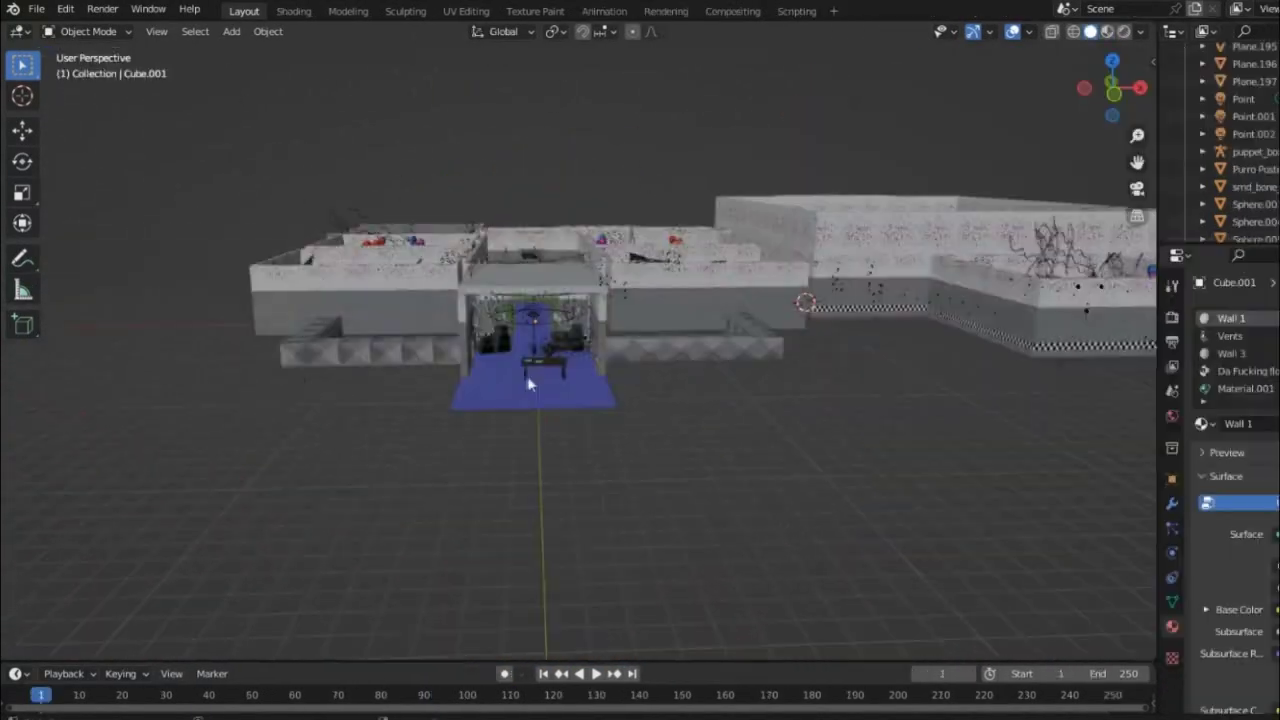
- Inspect the building map, the headset model and the assembled party room scene from different angles
{"action": "scroll", "coordinate": [530, 385], "scroll_direction": "up", "scroll_amount": 5}
{"action": "middle_click_drag", "start_coordinate": [547, 358], "coordinate": [560, 420]}
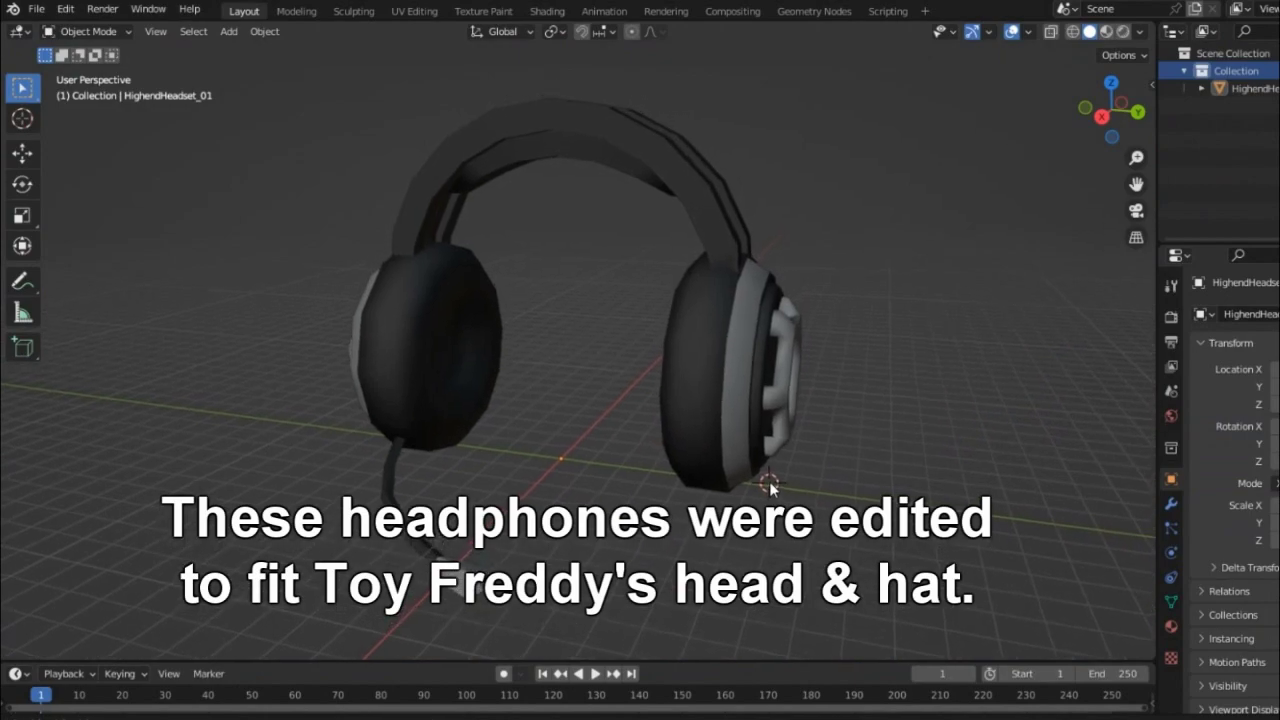
{"action": "middle_click_drag", "start_coordinate": [566, 492], "coordinate": [986, 463]}
{"action": "middle_click_drag", "start_coordinate": [507, 508], "coordinate": [754, 478]}
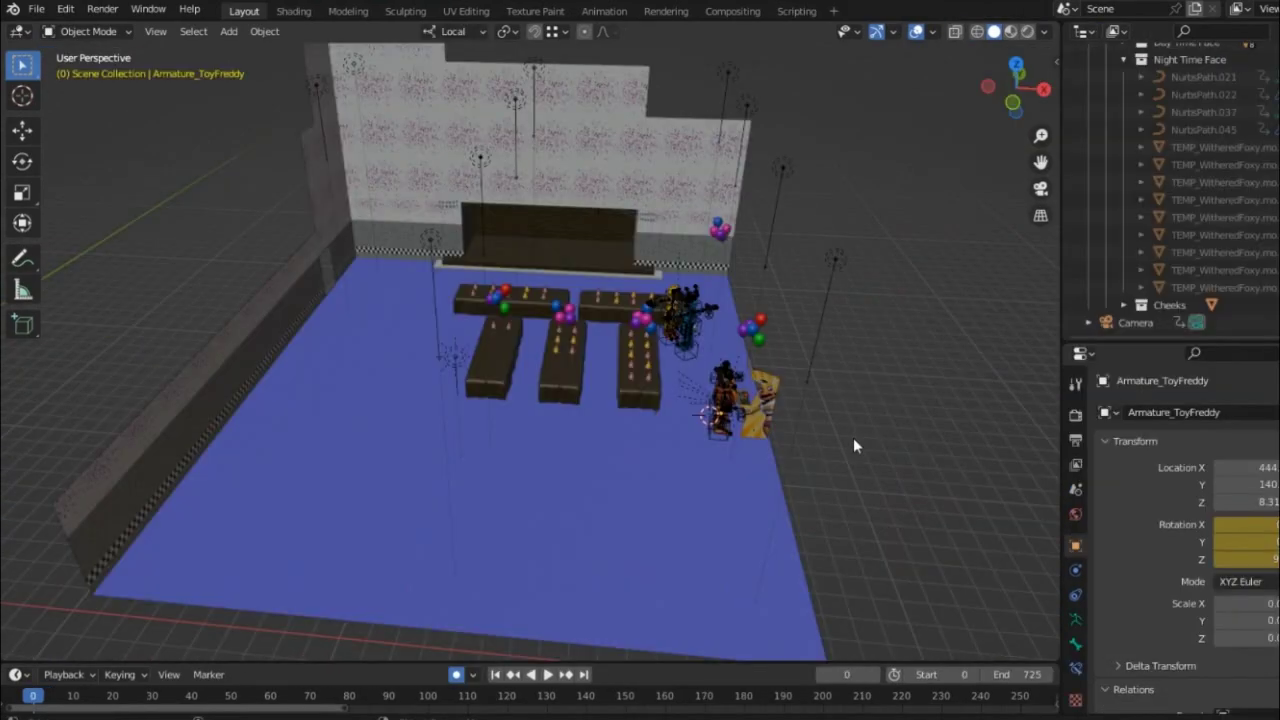
{"action": "middle_click_drag", "start_coordinate": [853, 437], "coordinate": [460, 357]}
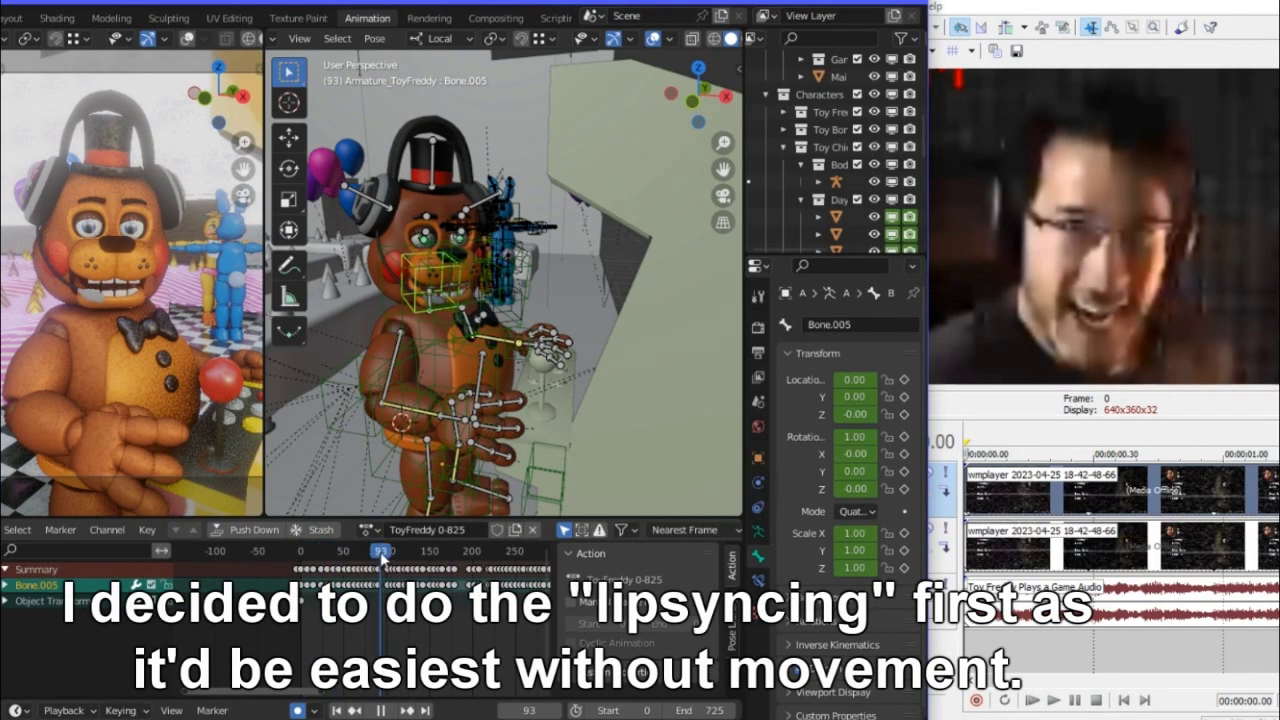
- Compare Toy Freddy's mouth animation with the zoomed-in reference footage by playing both alternately
{"action": "left_click", "coordinate": [987, 641]}
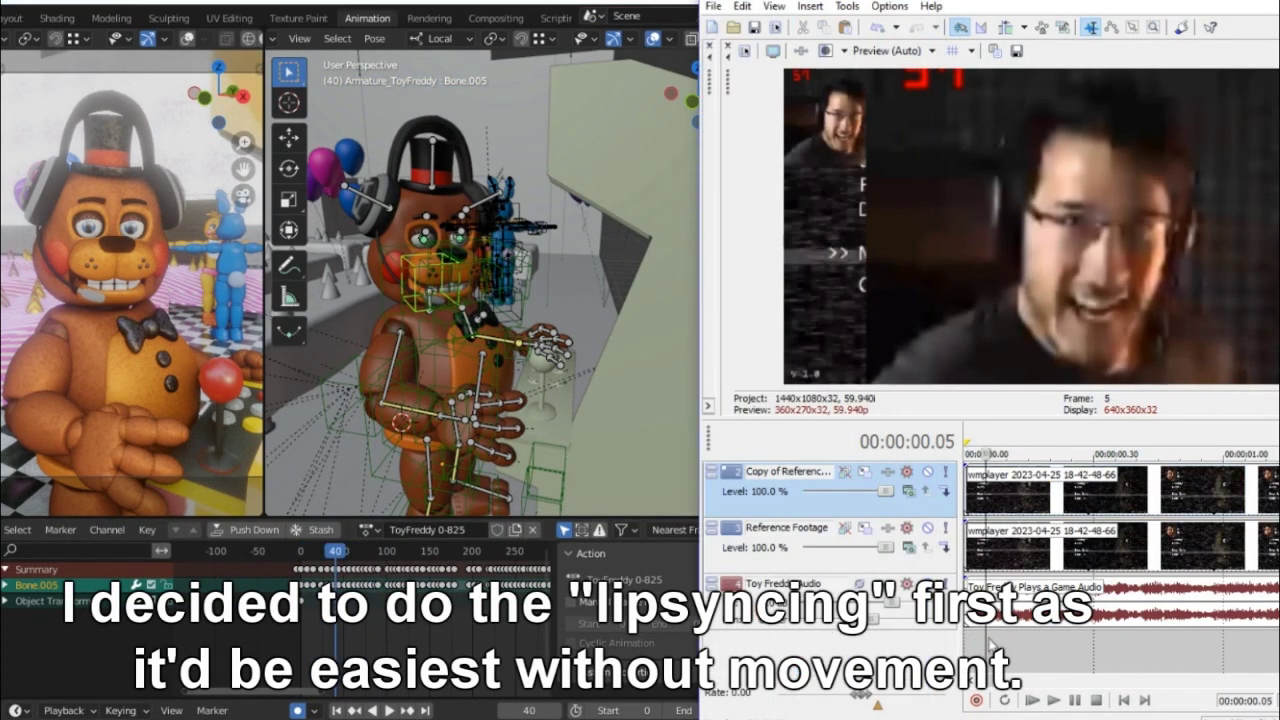
{"action": "key", "text": "space"}
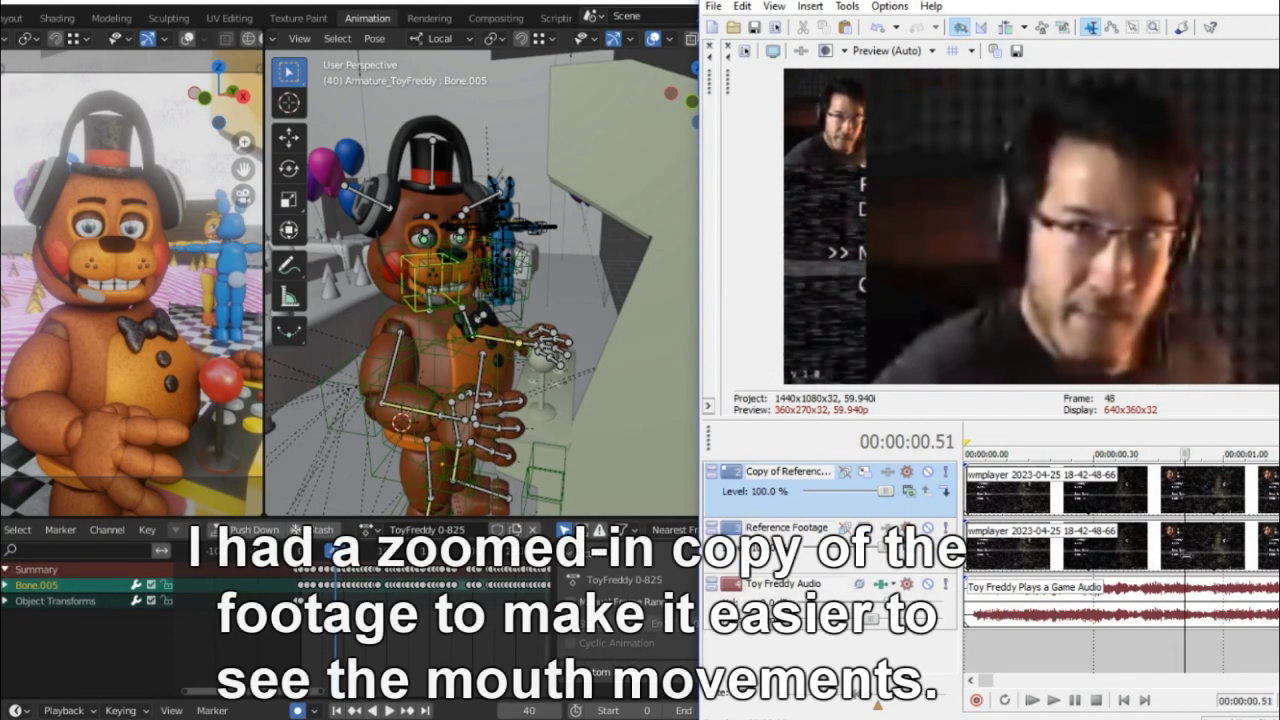
{"action": "left_click", "coordinate": [421, 3]}
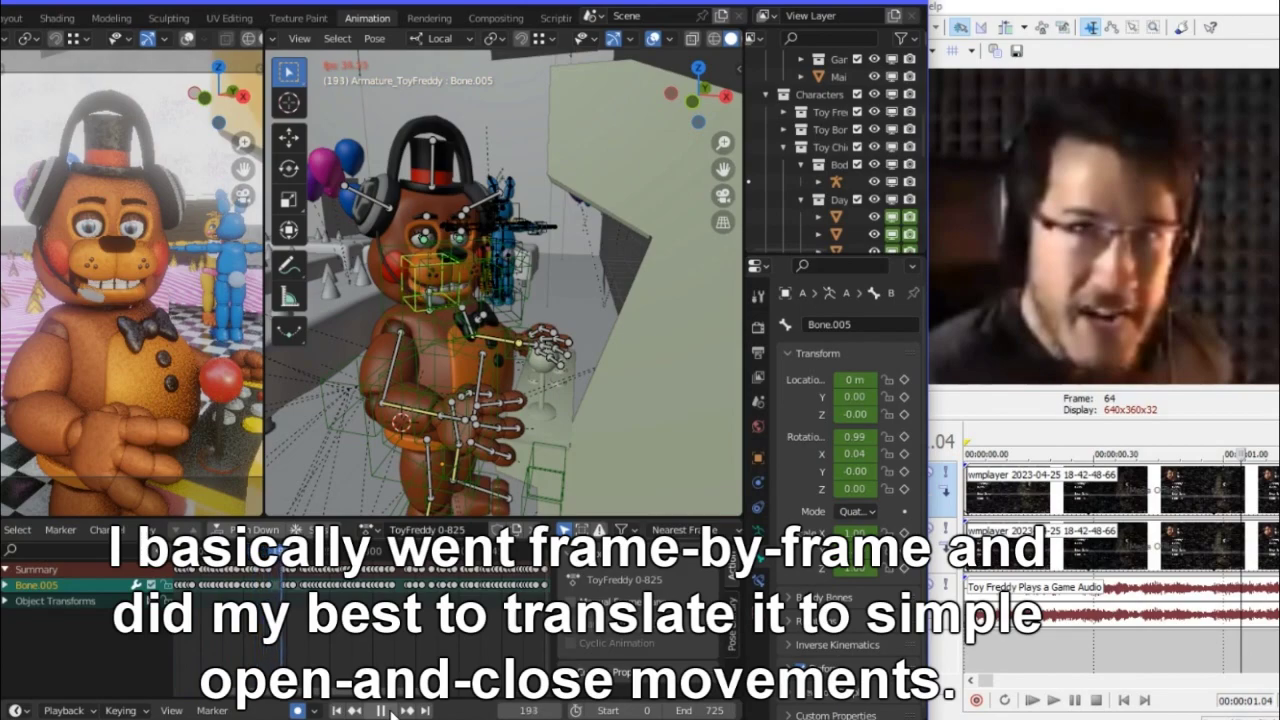
{"action": "left_click", "coordinate": [1031, 706]}
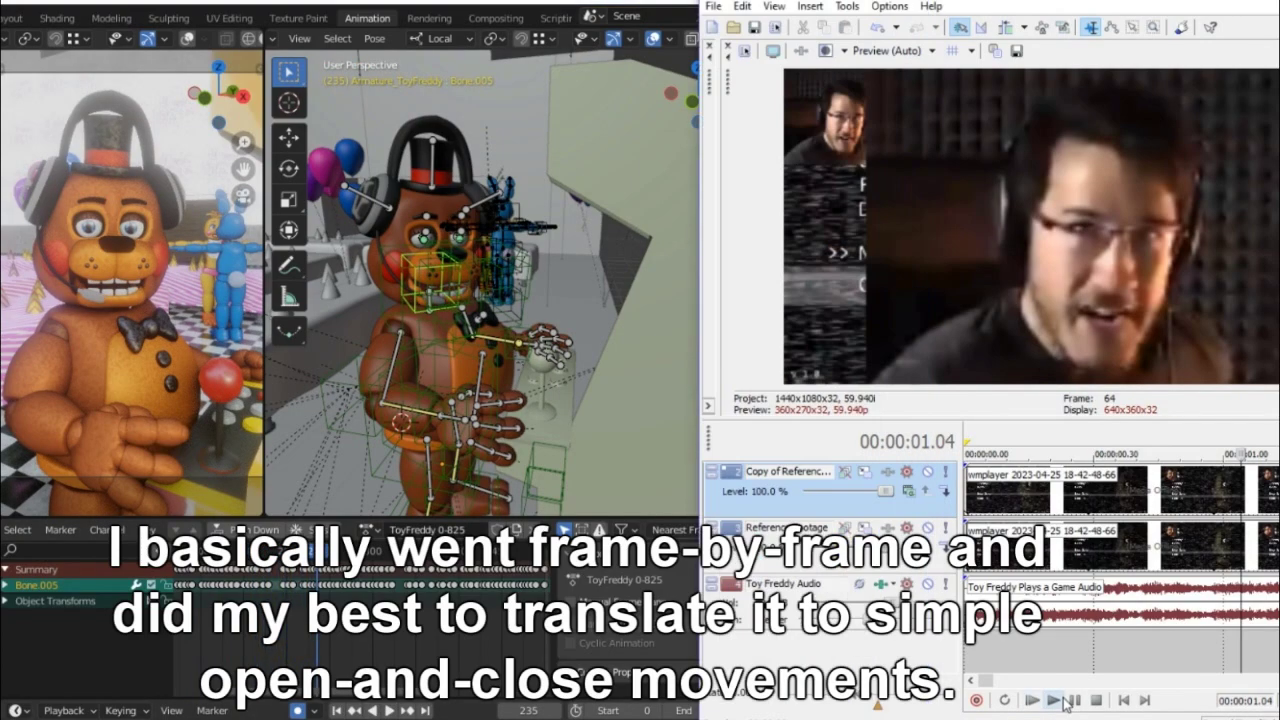
{"action": "left_click", "coordinate": [1053, 700]}
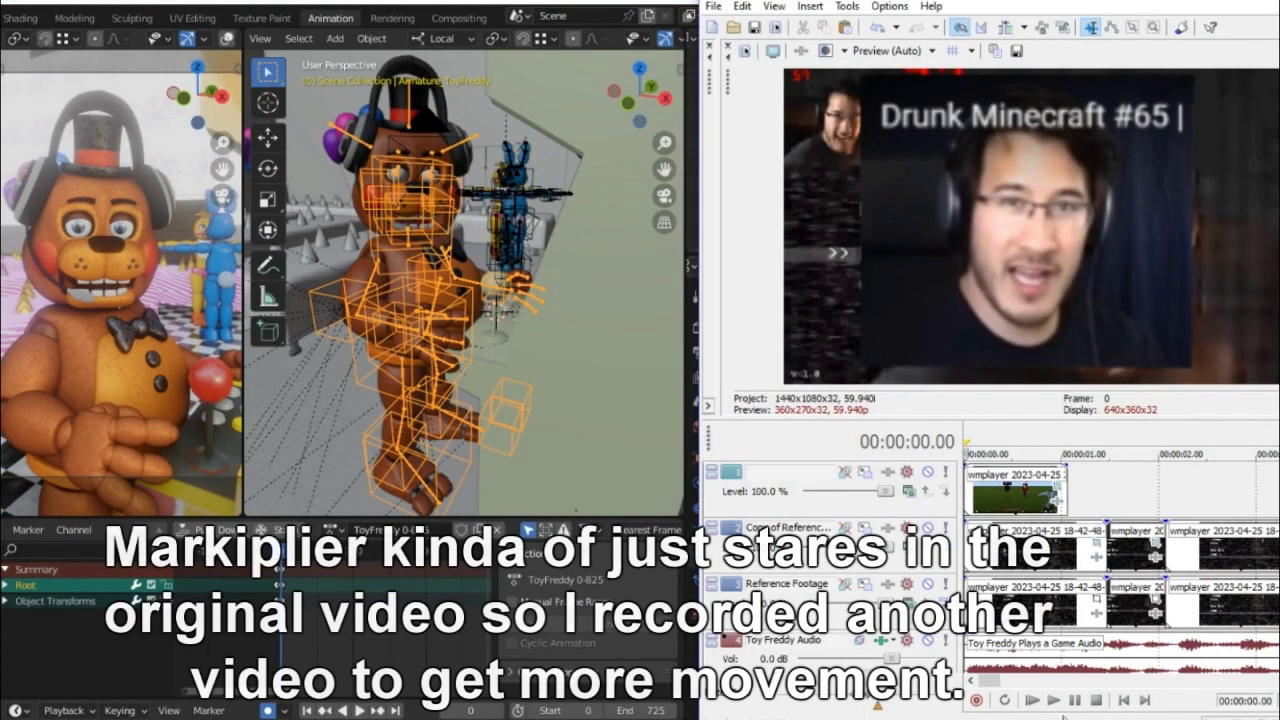
- Compare Toy Freddy's body, eye and eyebrow animation with the reference footage, from the start and from about 7 seconds
{"action": "left_click", "coordinate": [1055, 701]}
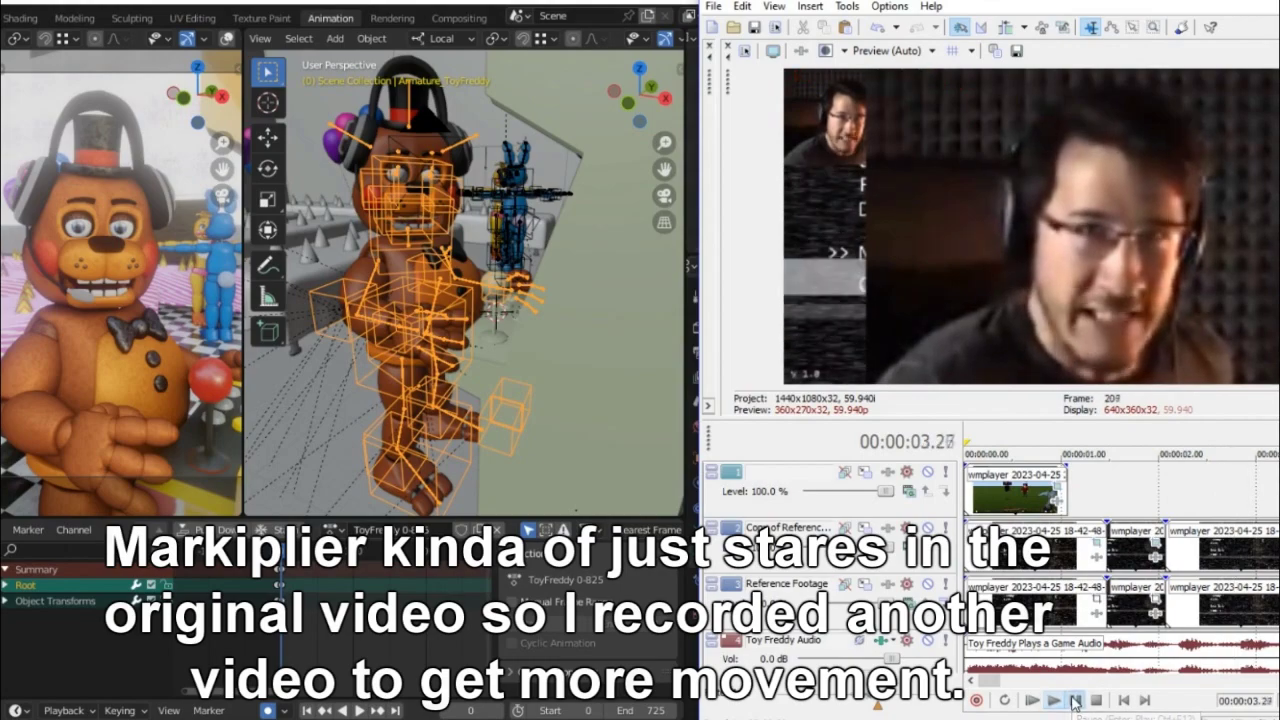
{"action": "left_click", "coordinate": [351, 710]}
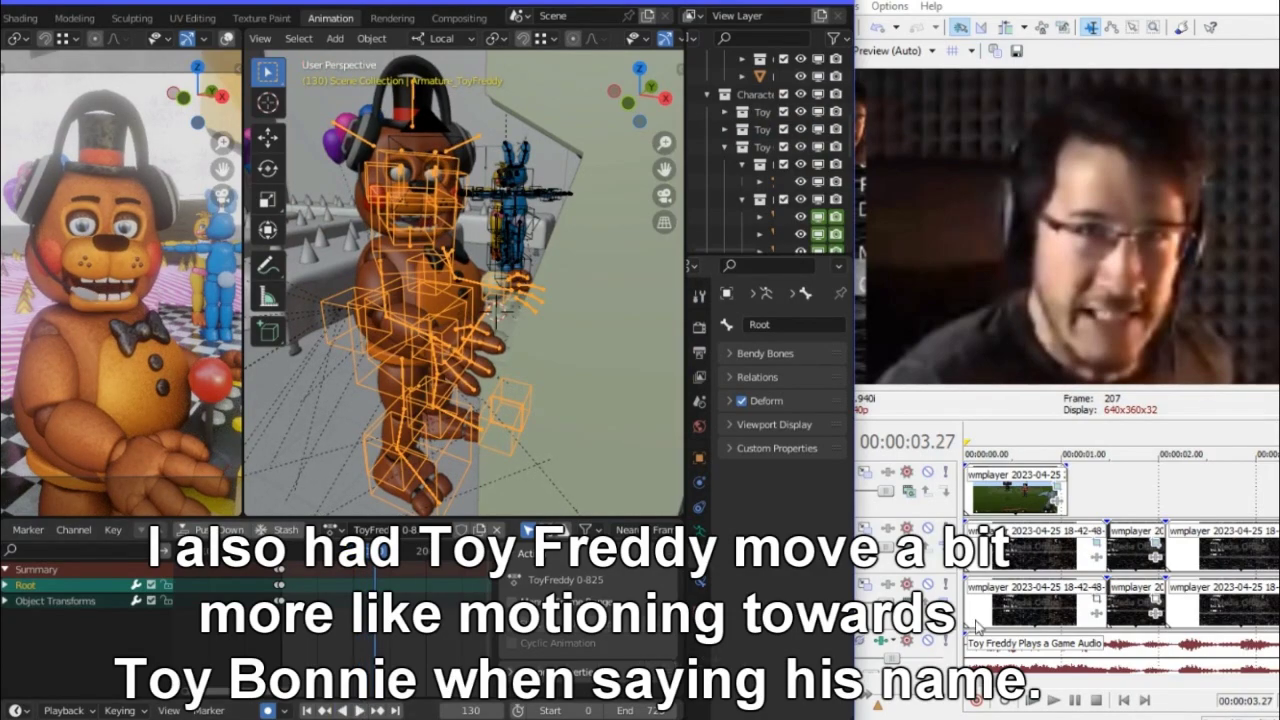
{"action": "left_click_drag", "start_coordinate": [997, 690], "coordinate": [1005, 683]}
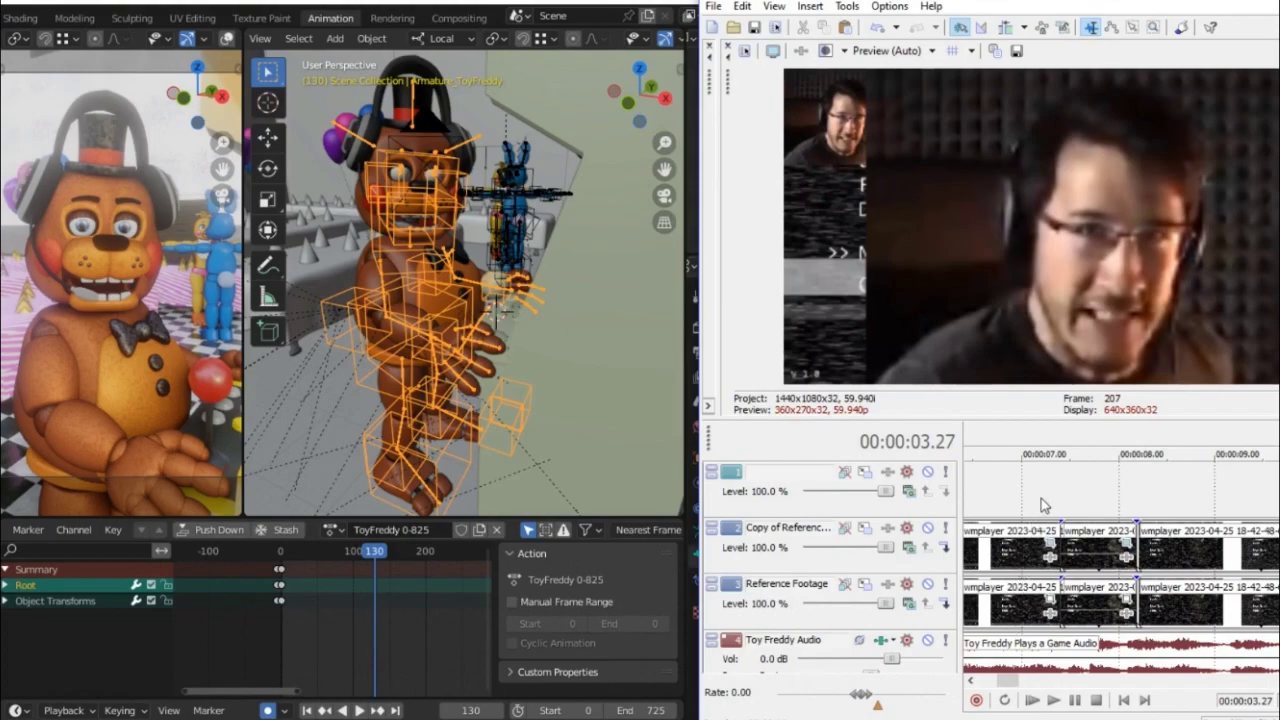
{"action": "left_click", "coordinate": [1041, 498]}
{"action": "key", "text": "space"}
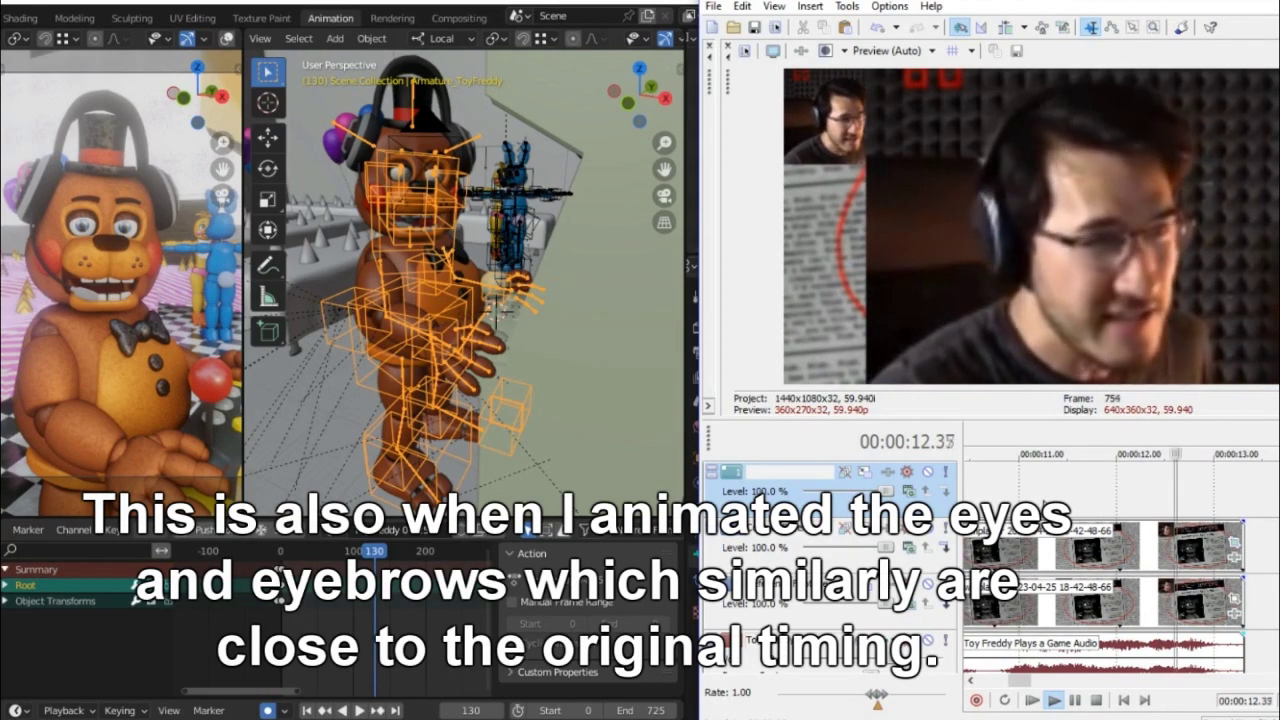
{"action": "key", "text": "space"}
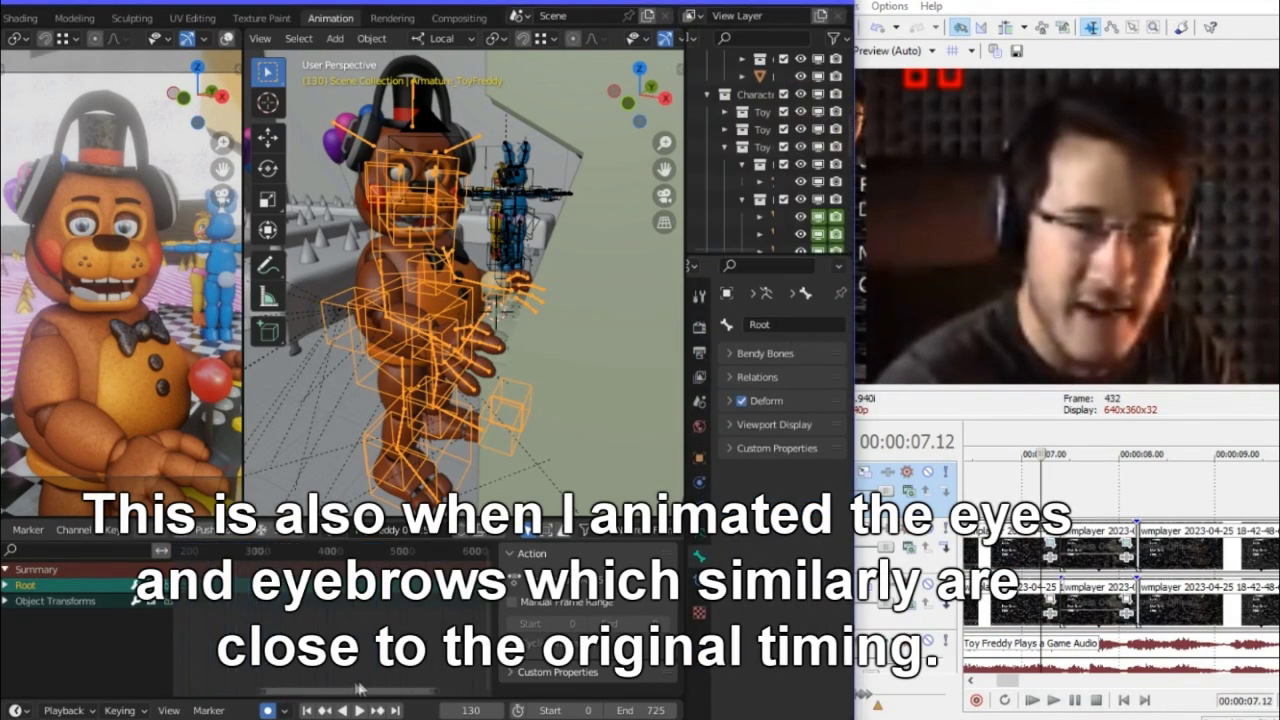
{"action": "left_click", "coordinate": [311, 553]}
{"action": "left_click", "coordinate": [359, 710]}
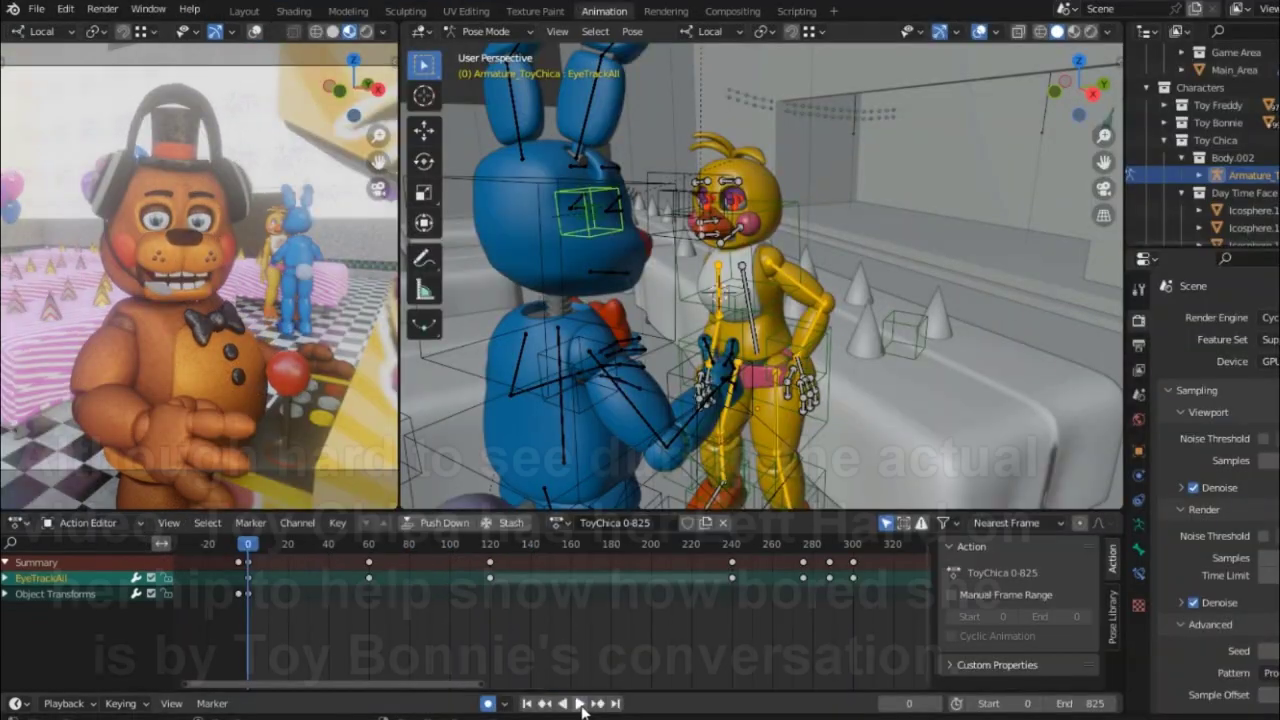
- Play back the background characters' animation, then advance through the keyframes of "0298 Conversation, put arms up, etc" in the Animation Editor
{"action": "left_click", "coordinate": [580, 703]}
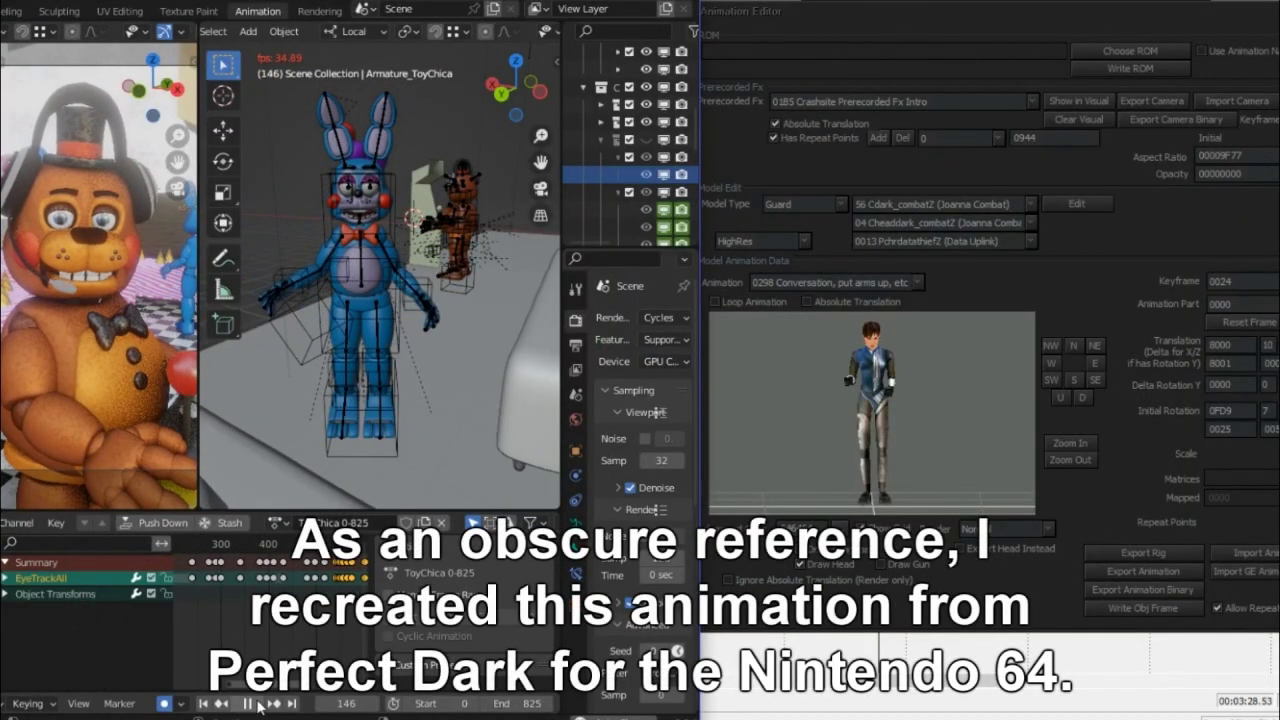
{"action": "left_click", "coordinate": [248, 704]}
{"action": "scroll", "coordinate": [1262, 283], "scroll_direction": "up", "scroll_amount": 3}
{"action": "left_click", "coordinate": [1262, 283]}
{"action": "scroll", "coordinate": [1262, 283], "scroll_direction": "up", "scroll_amount": 20}
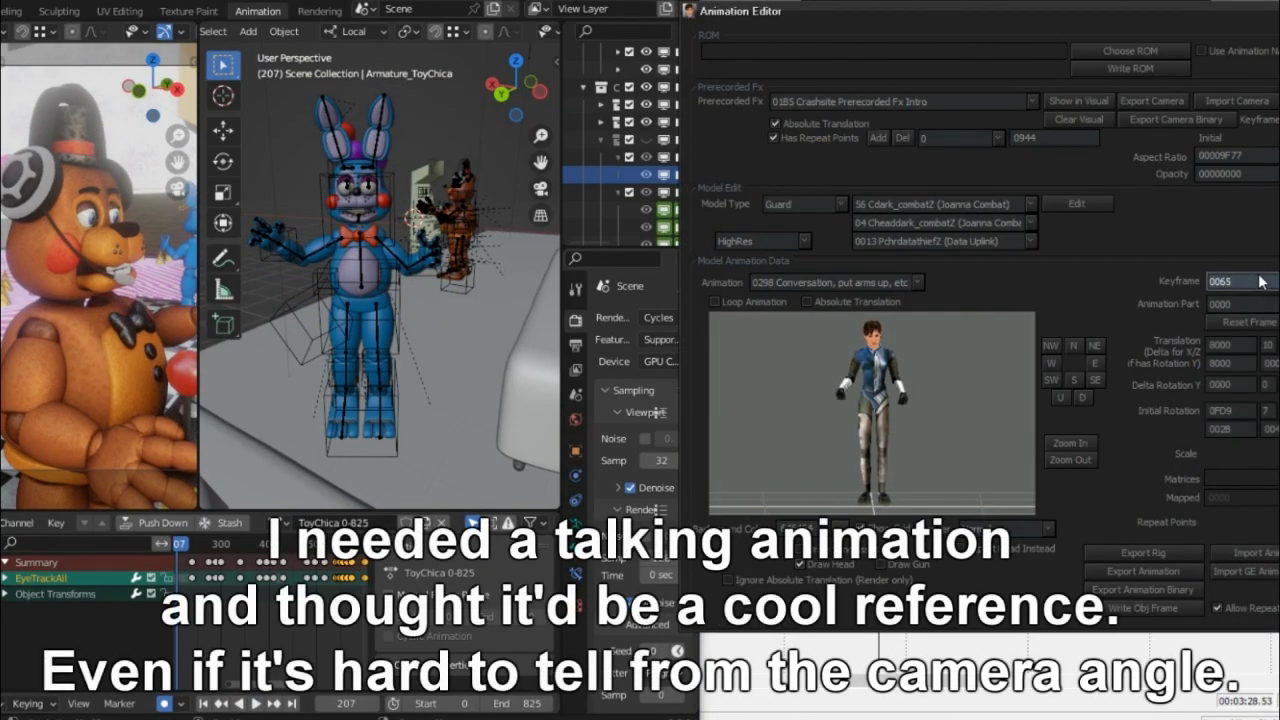
{"action": "scroll", "coordinate": [1261, 282], "scroll_direction": "up", "scroll_amount": 20}
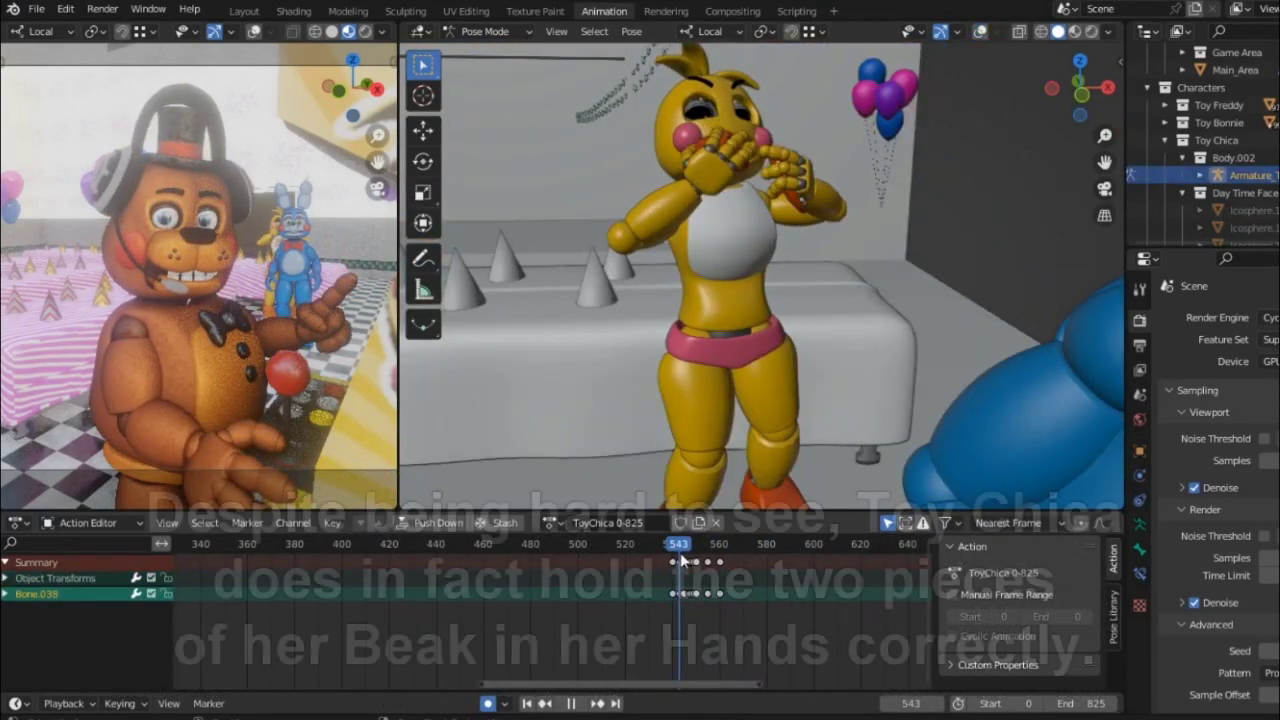
- Examine how Toy Chica holds the two beak pieces around frame 546, and play the animation on to about frame 599
{"action": "key", "text": "space"}
{"action": "scroll", "coordinate": [792, 279], "scroll_direction": "down", "scroll_amount": 3}
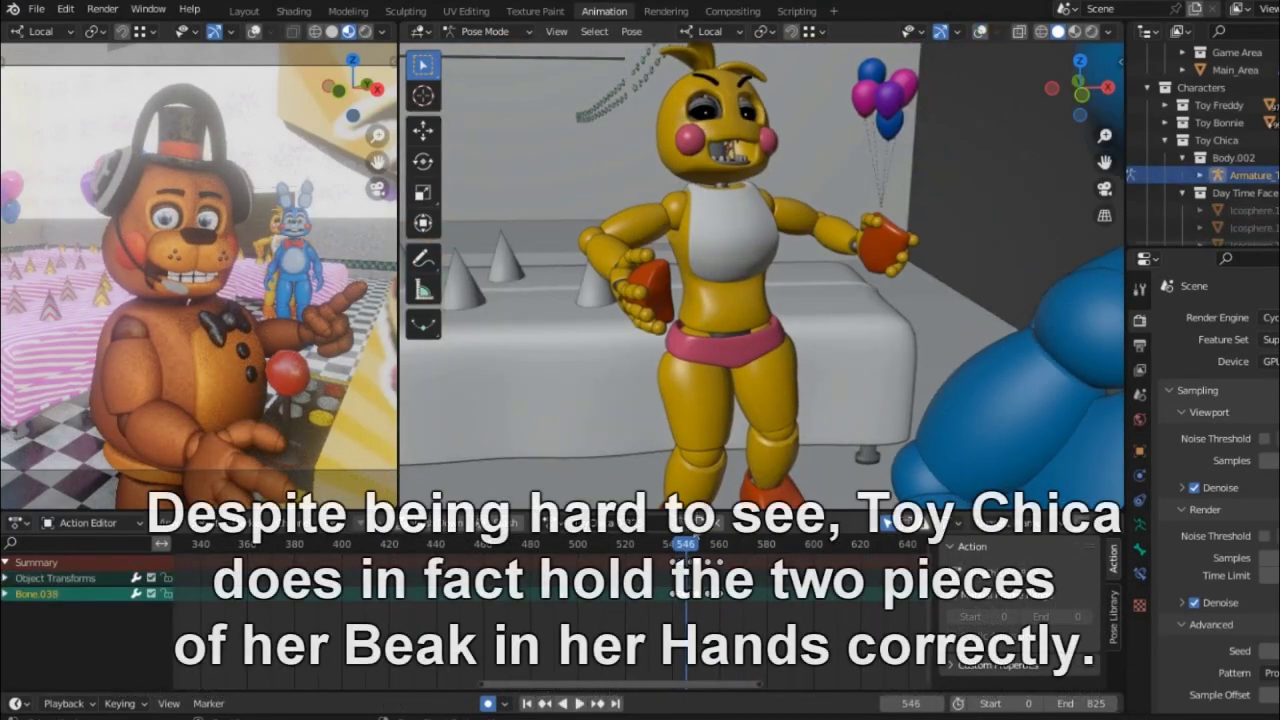
{"action": "middle_click_drag", "start_coordinate": [792, 279], "coordinate": [893, 293]}
{"action": "scroll", "coordinate": [840, 298], "scroll_direction": "up", "scroll_amount": 6}
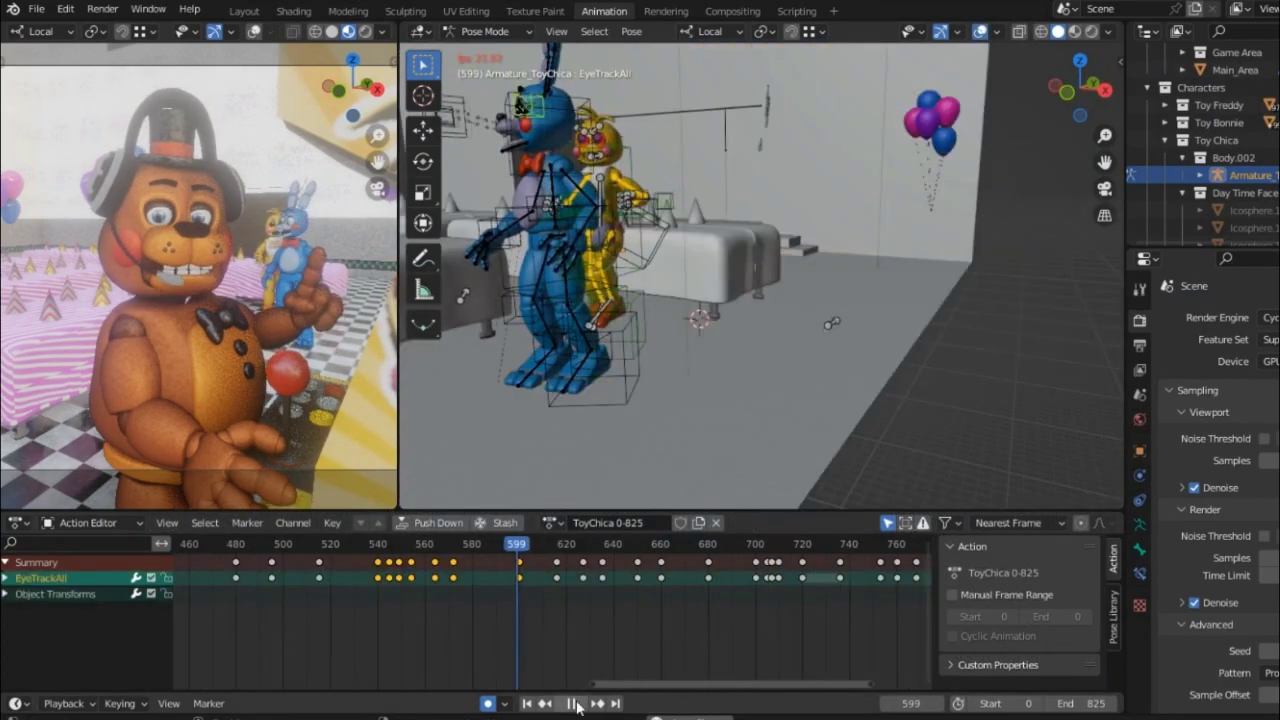
{"action": "left_click", "coordinate": [578, 703]}
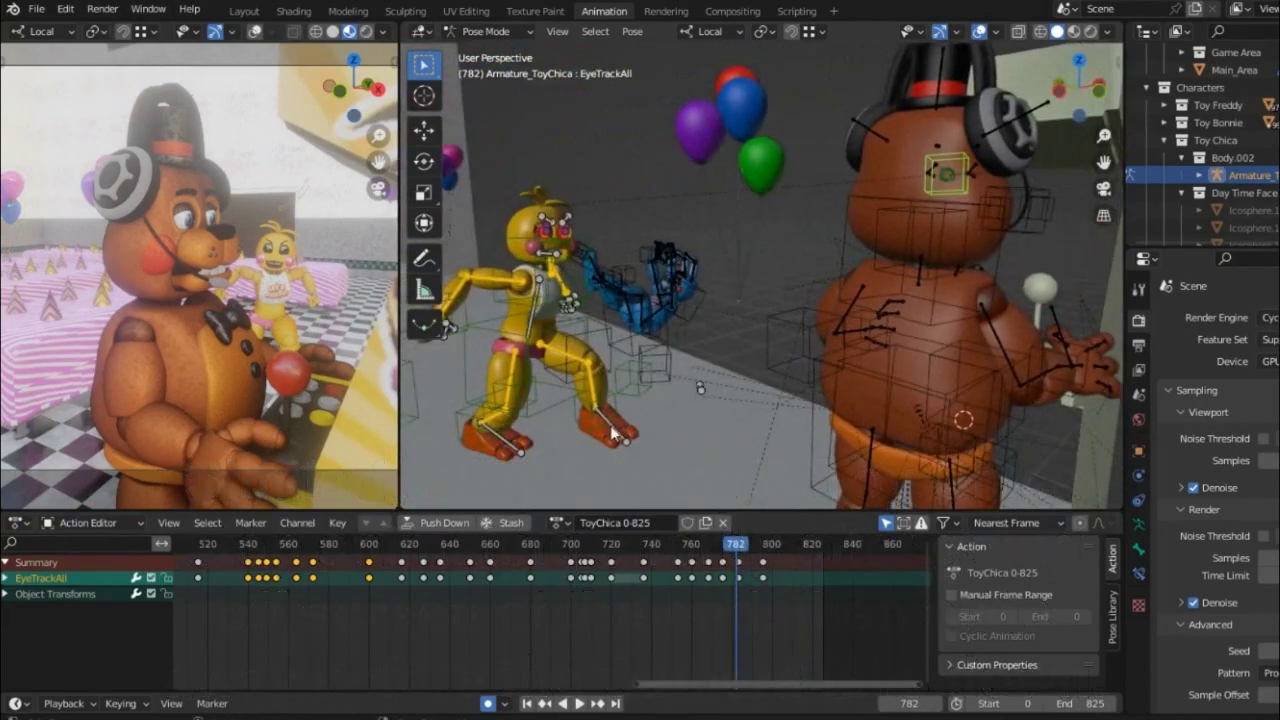
- Review Toy Chica's leap onto Toy Freddy at frames 782 to 804, examining the collision from several angles
{"action": "key", "text": "space"}
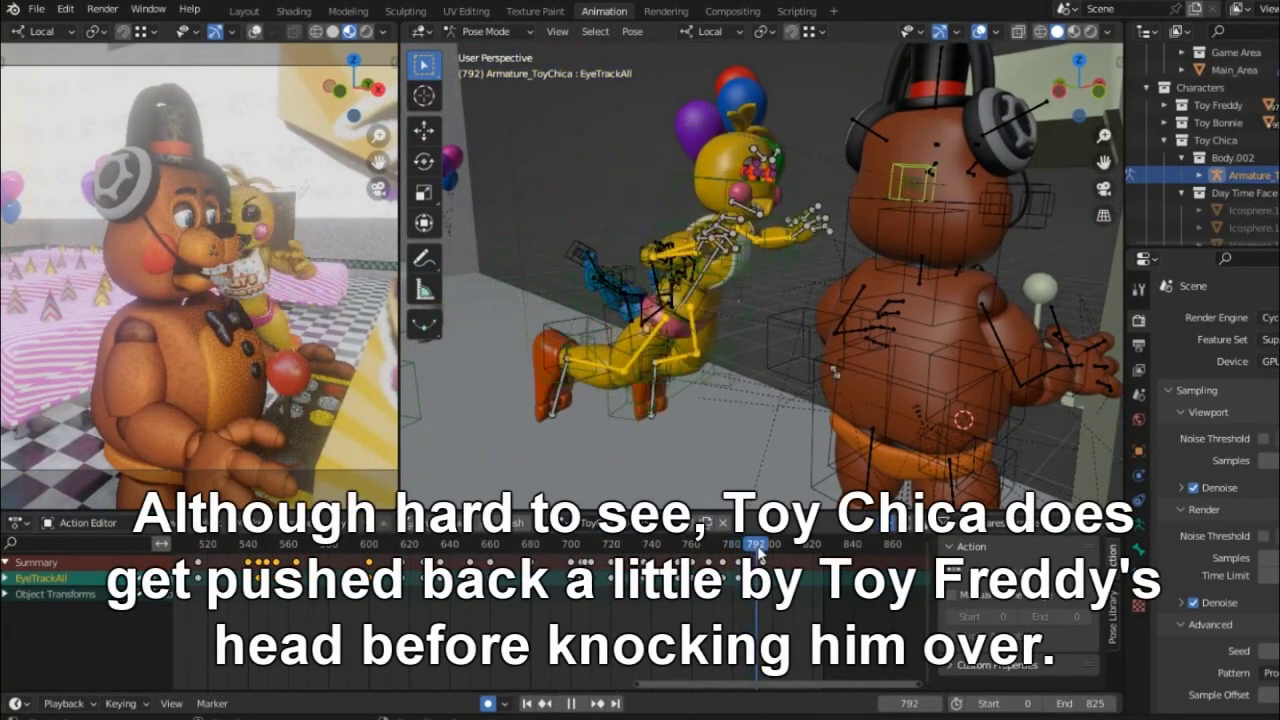
{"action": "key", "text": "space"}
{"action": "scroll", "coordinate": [789, 348], "scroll_direction": "up", "scroll_amount": 4}
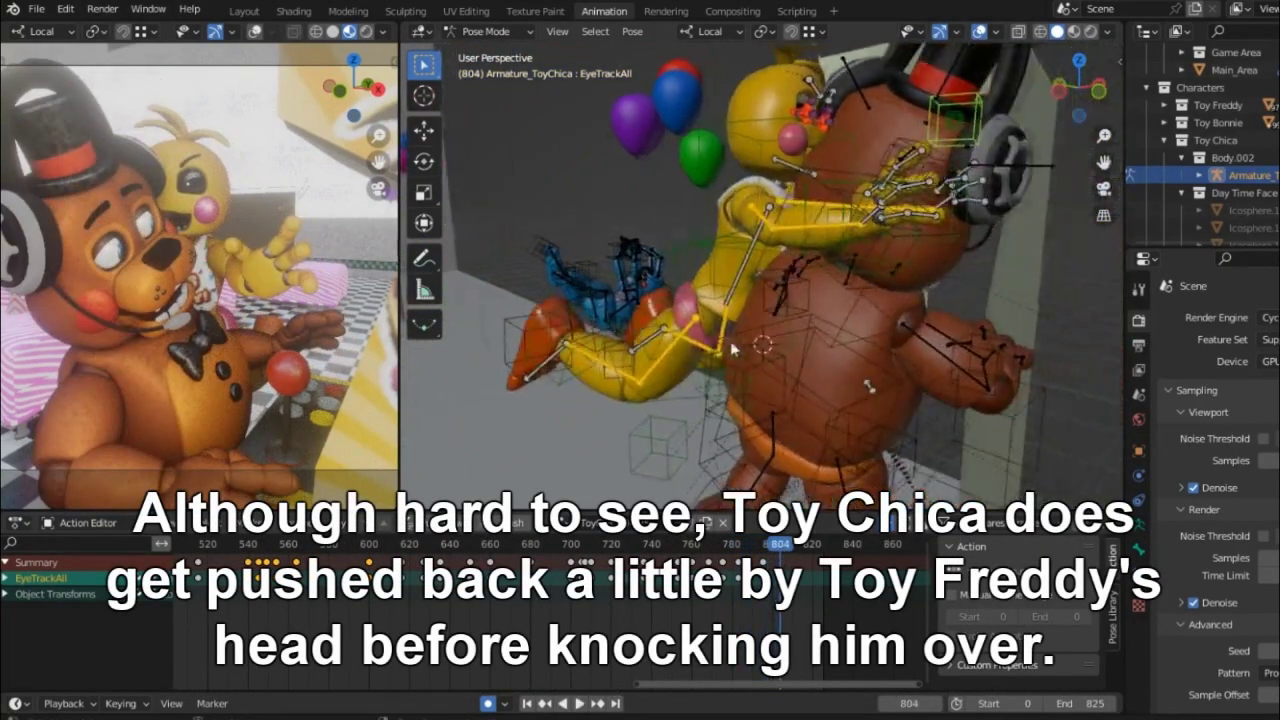
{"action": "middle_click_drag", "start_coordinate": [789, 348], "coordinate": [840, 358]}
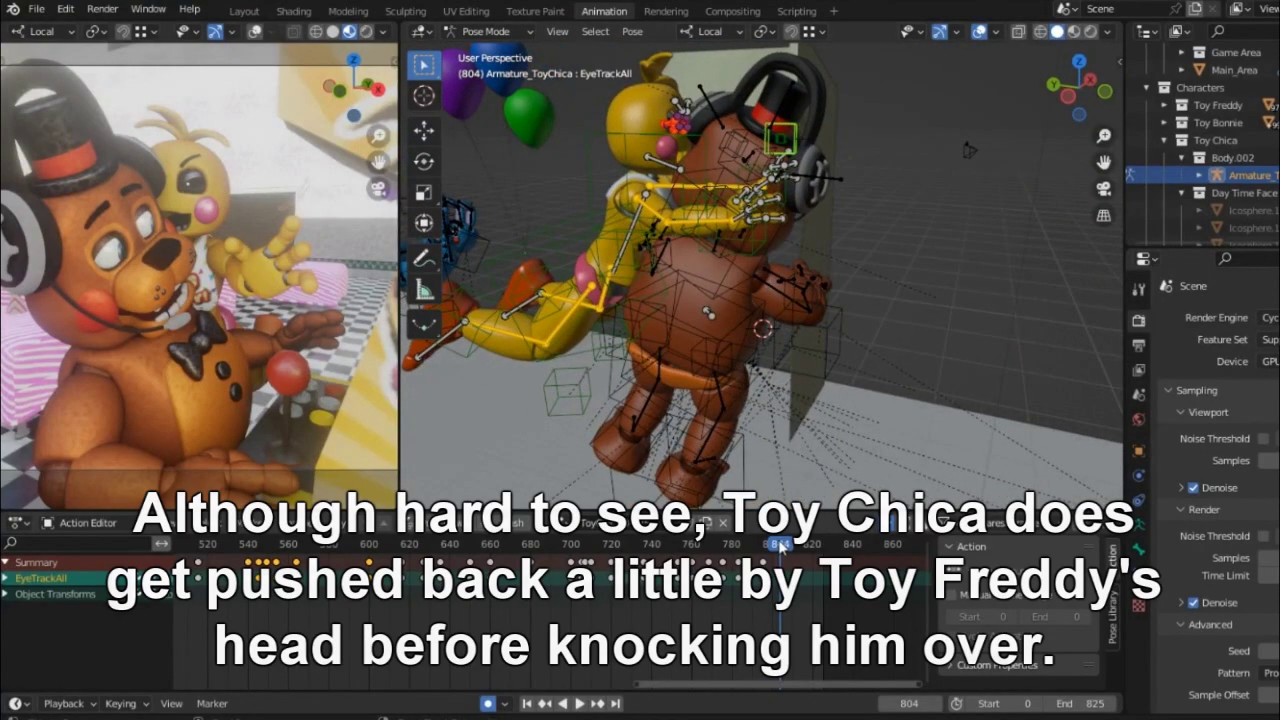
{"action": "key", "text": "space"}
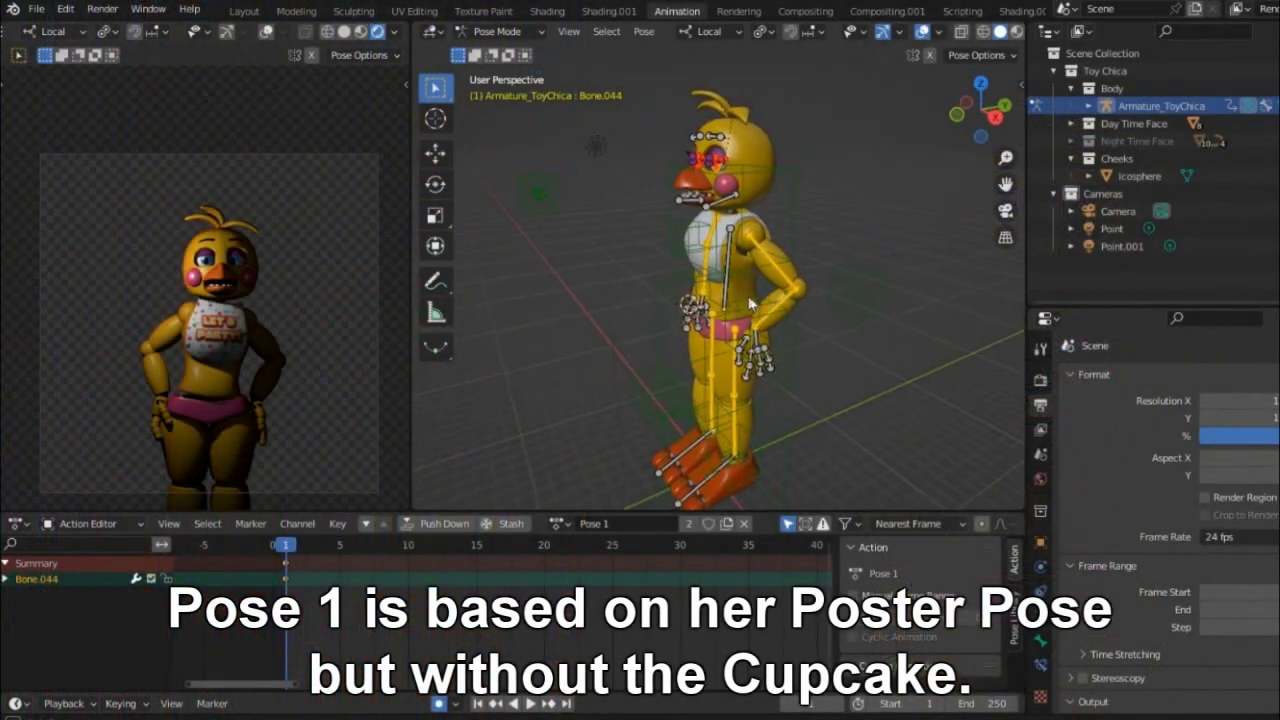
- Examine Toy Chica's standalone poses, including Pose 1, Pose 3 and Pose 6, from different angles
{"action": "middle_click_drag", "start_coordinate": [870, 286], "coordinate": [906, 276]}
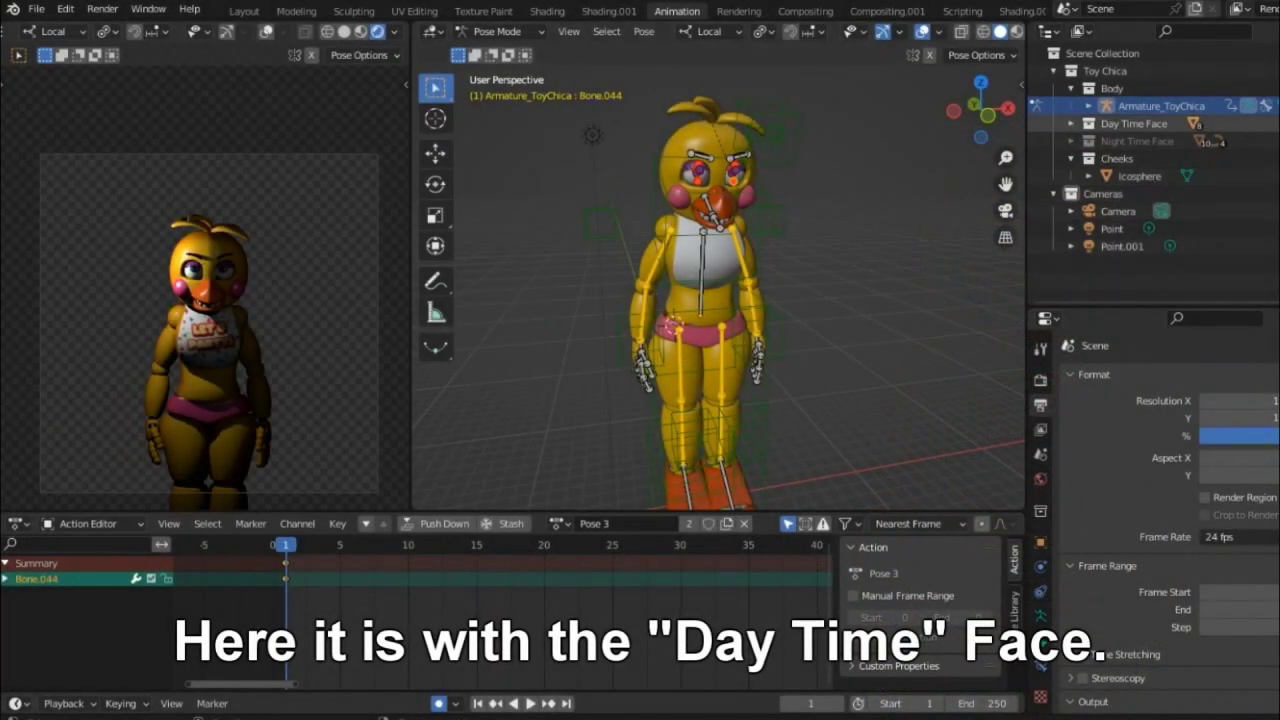
{"action": "middle_click_drag", "start_coordinate": [894, 272], "coordinate": [847, 265]}
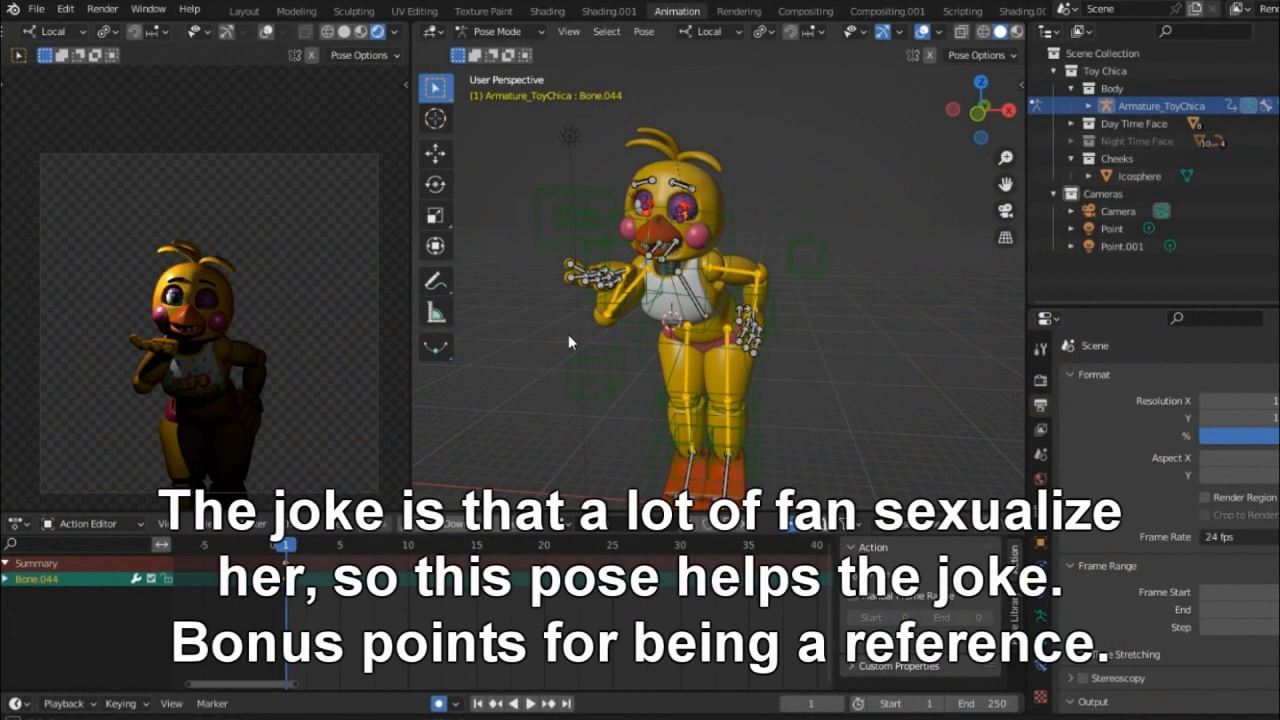
{"action": "middle_click_drag", "start_coordinate": [568, 334], "coordinate": [536, 331]}
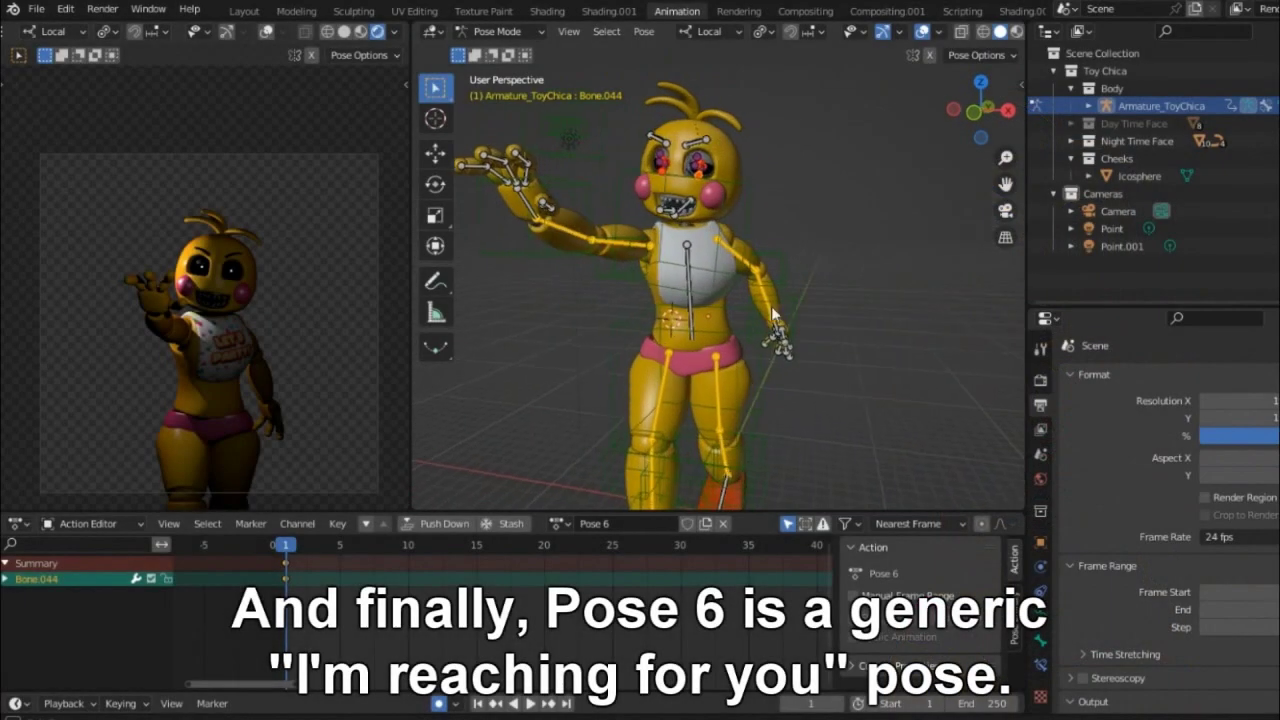
{"action": "middle_click_drag", "start_coordinate": [813, 322], "coordinate": [887, 322]}
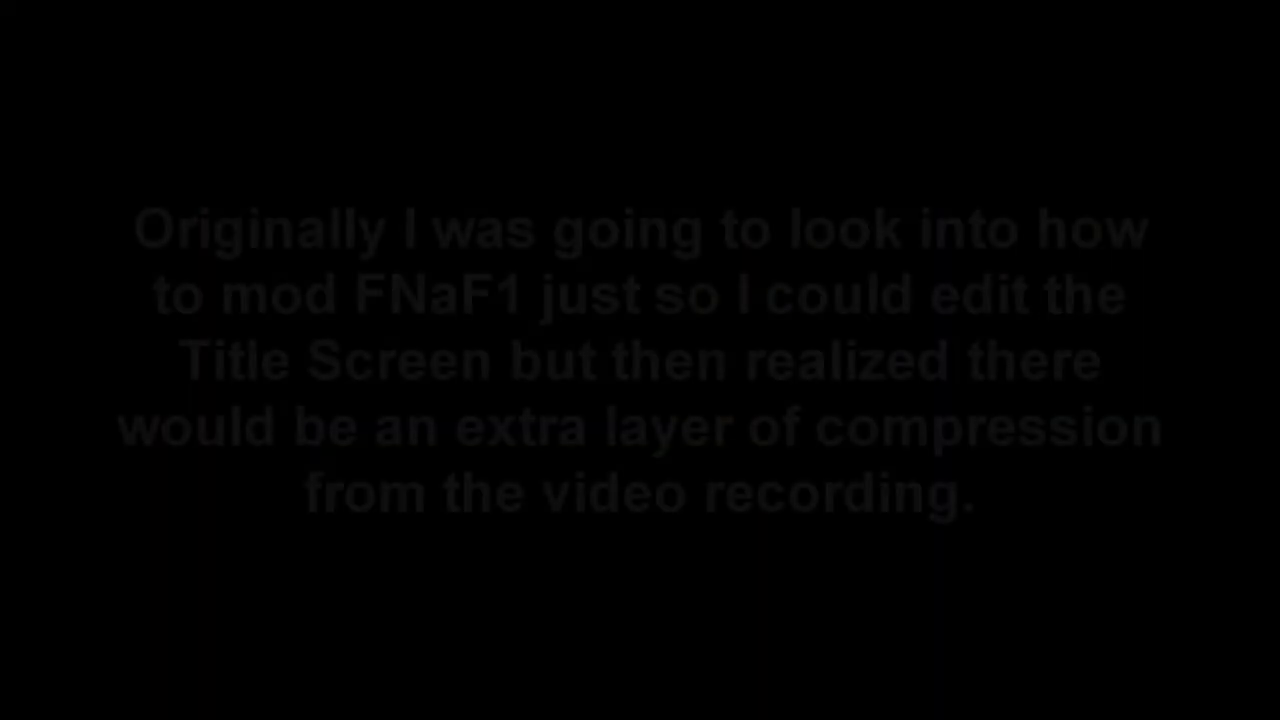